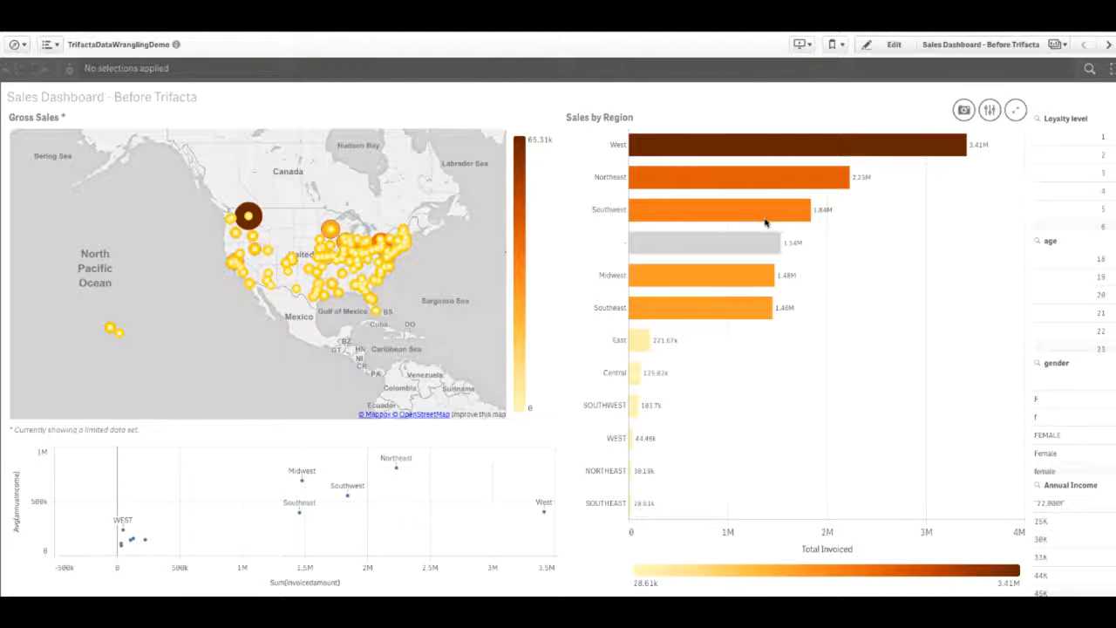
- Examine the Sales by Region bars and the loyalty level, age, gender and annual income filter values for data quality problems
mouse_move(765, 222)
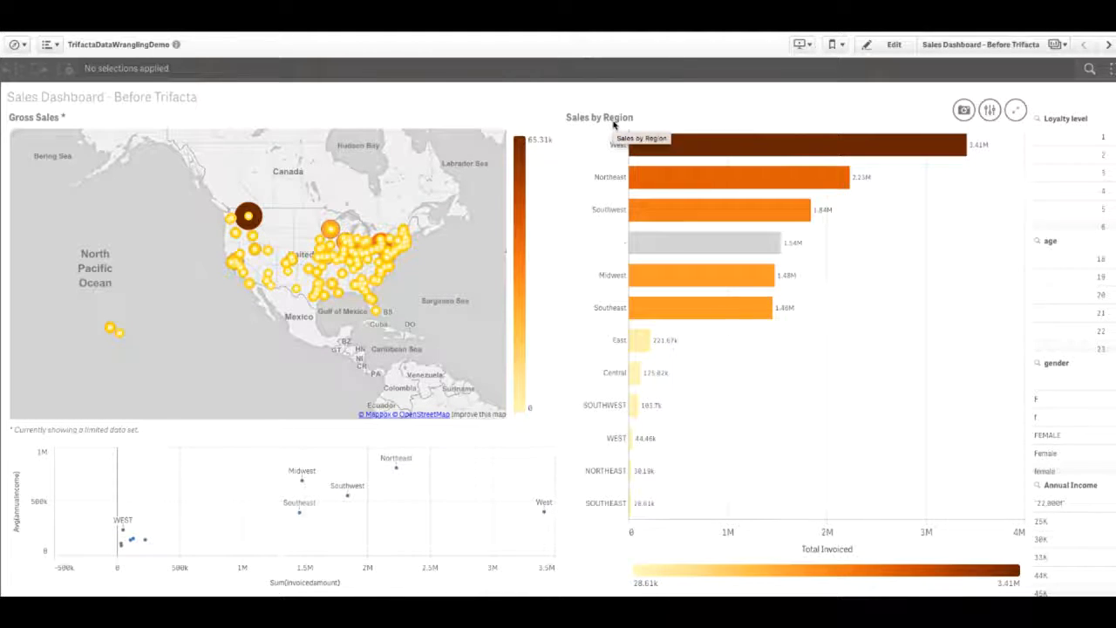
mouse_move(639, 319)
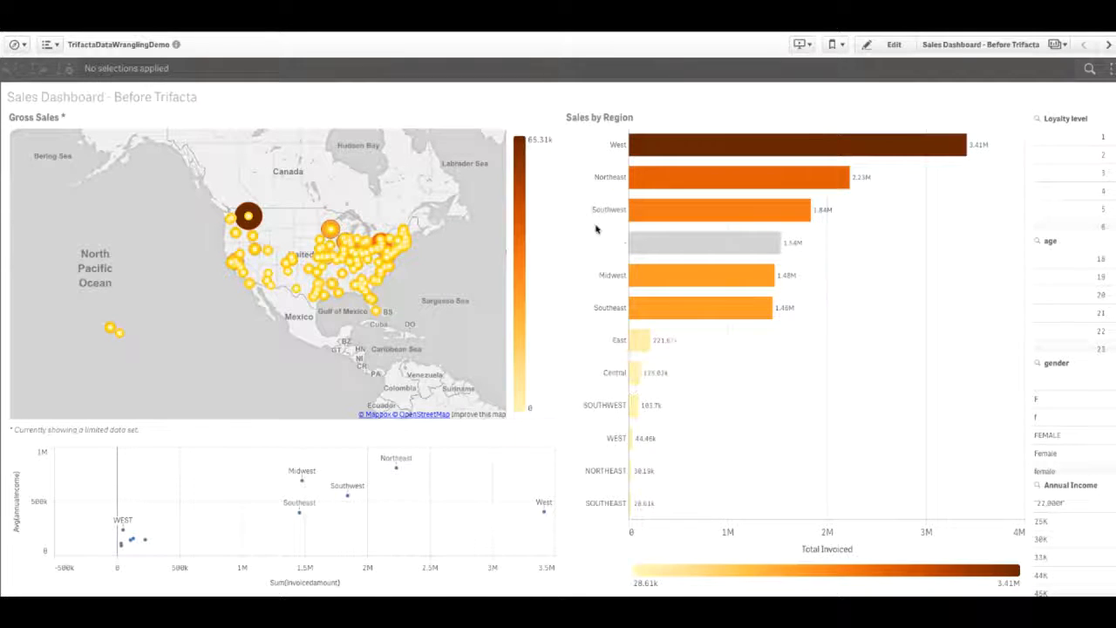
mouse_move(598, 212)
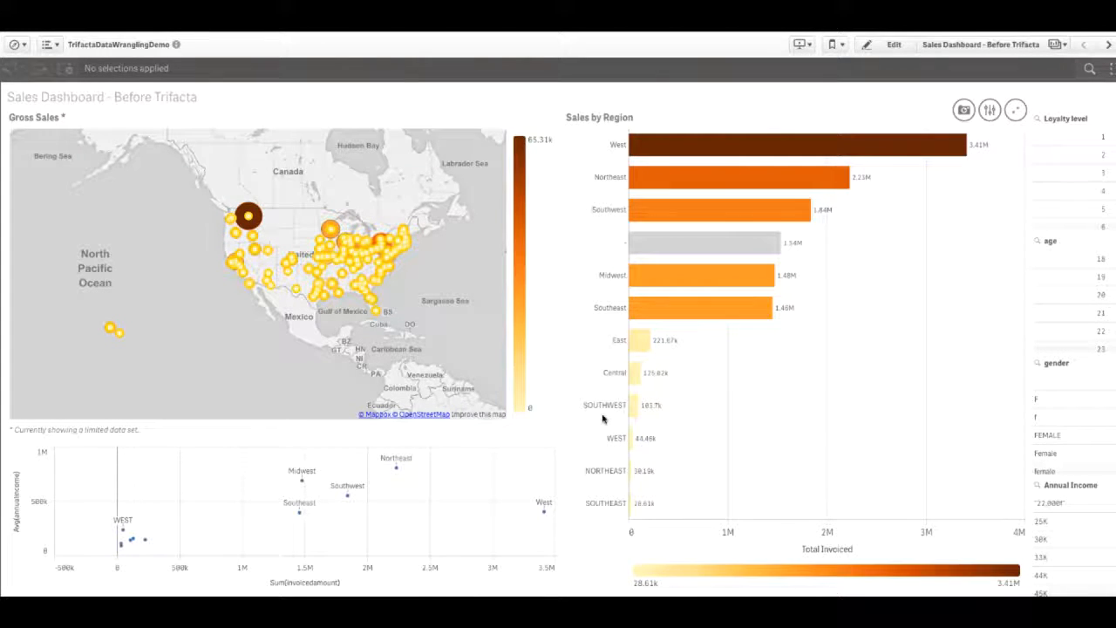
mouse_move(601, 419)
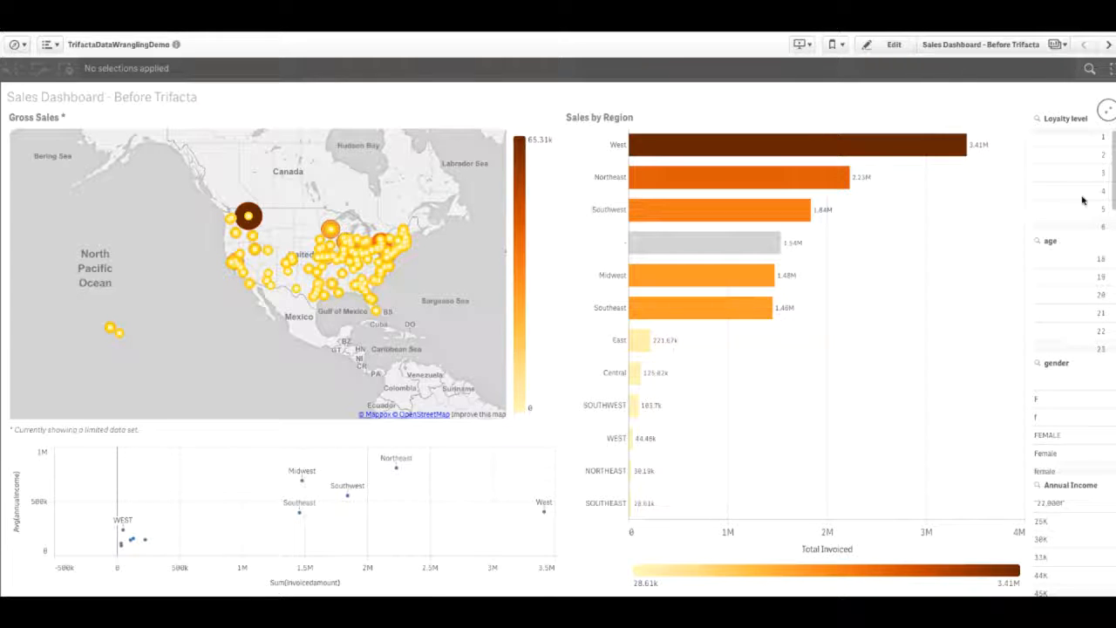
scroll(1073, 288, "down", 1)
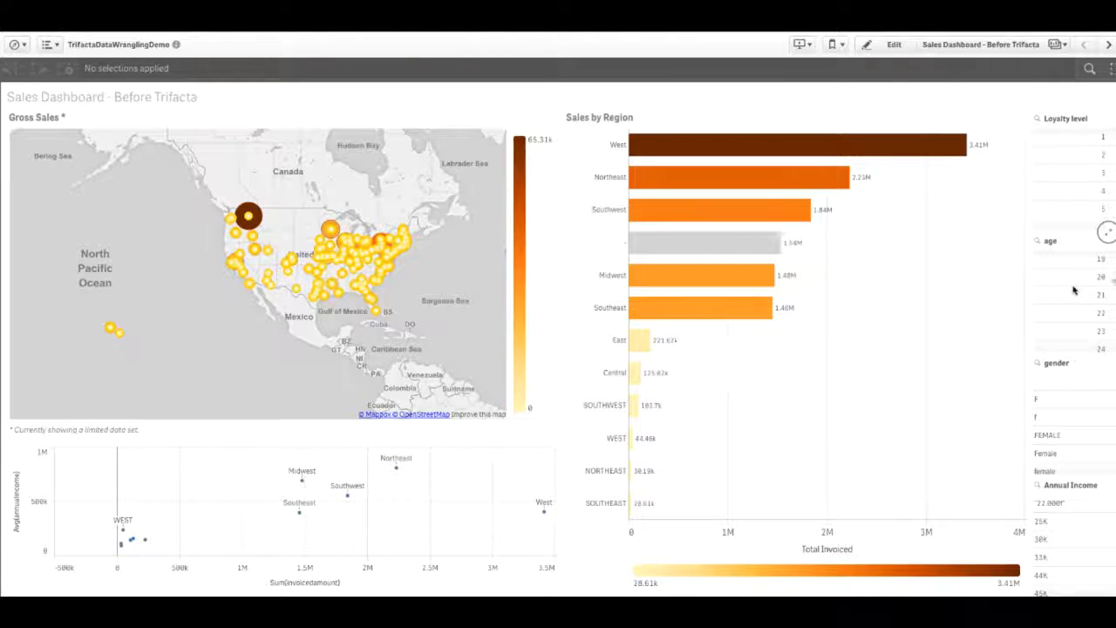
scroll(1073, 290, "down", 10)
scroll(1073, 289, "down", 5)
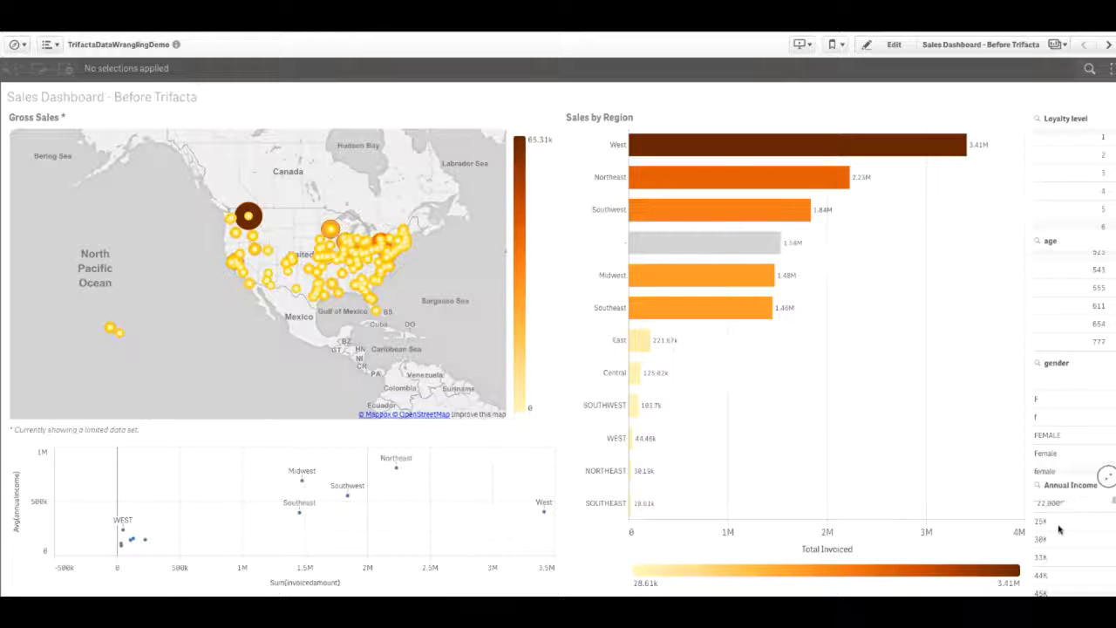
- Switch to Trifacta and open the Customer_BeforeWrangling dataset in the QlikSenseDemo project
left_click(766, 175)
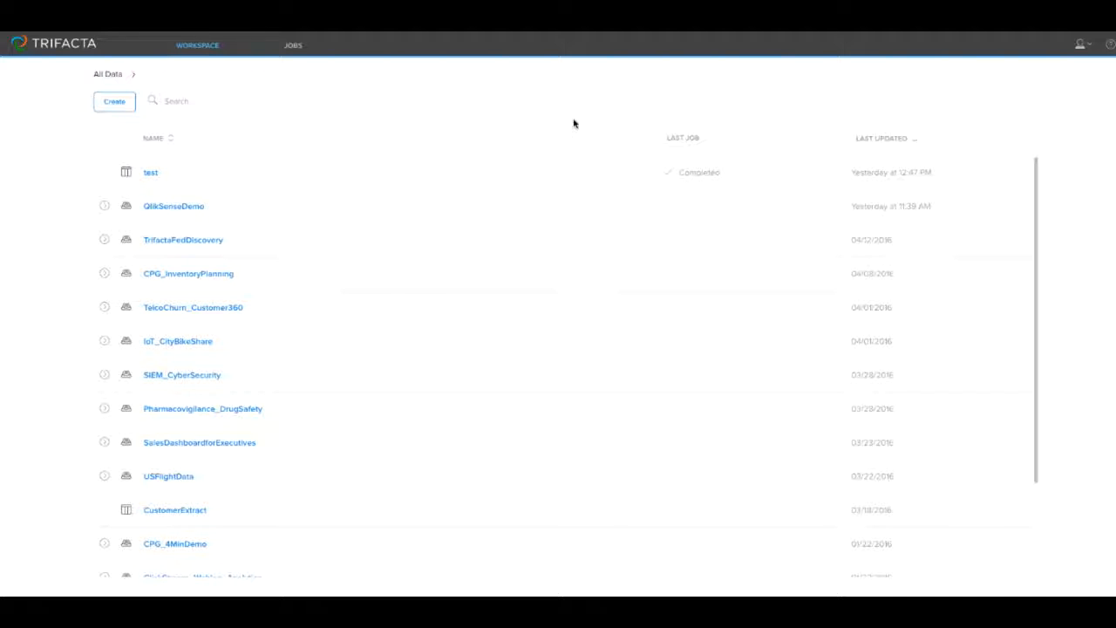
left_click(104, 208)
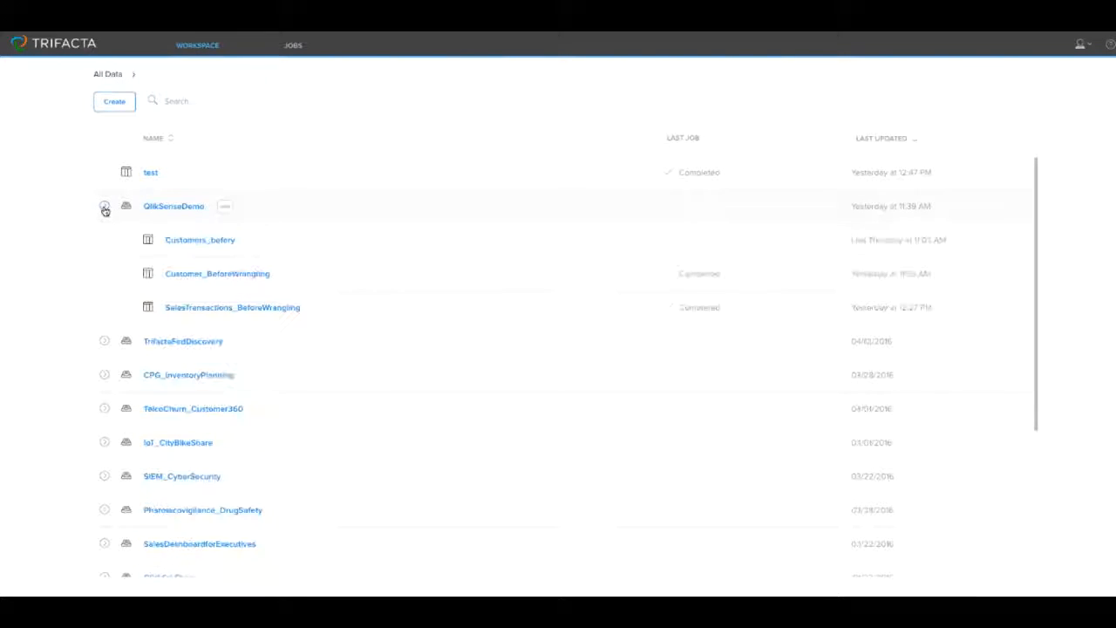
mouse_move(237, 274)
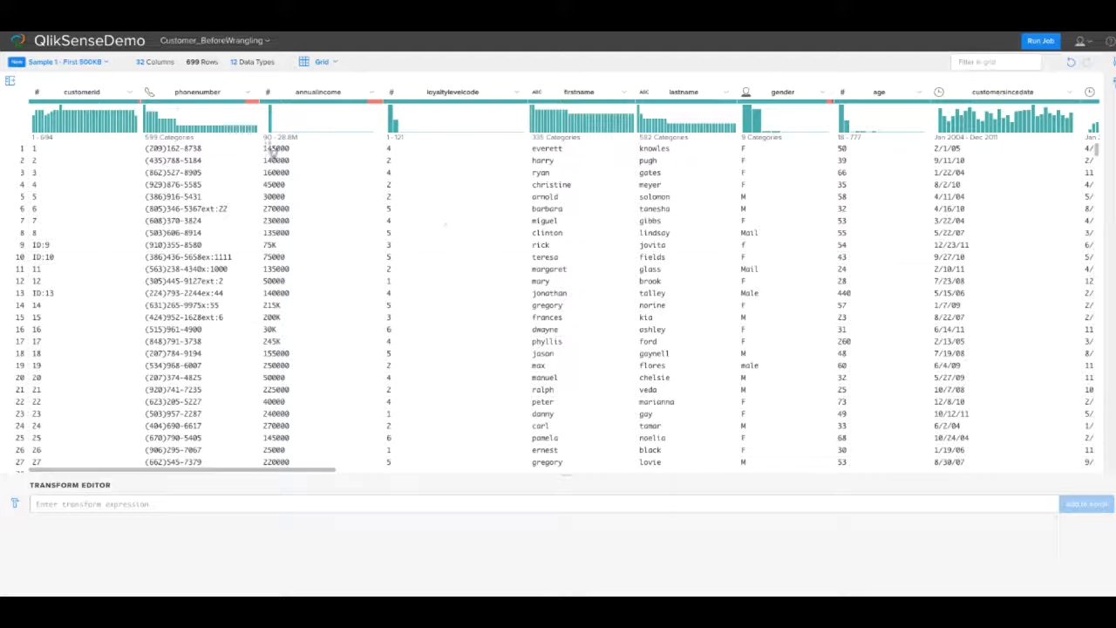
- Remove the "ID:" prefix from the customerid values with a Replace transform and add it to the script
mouse_move(125, 135)
left_click_drag(32, 245, 38, 249)
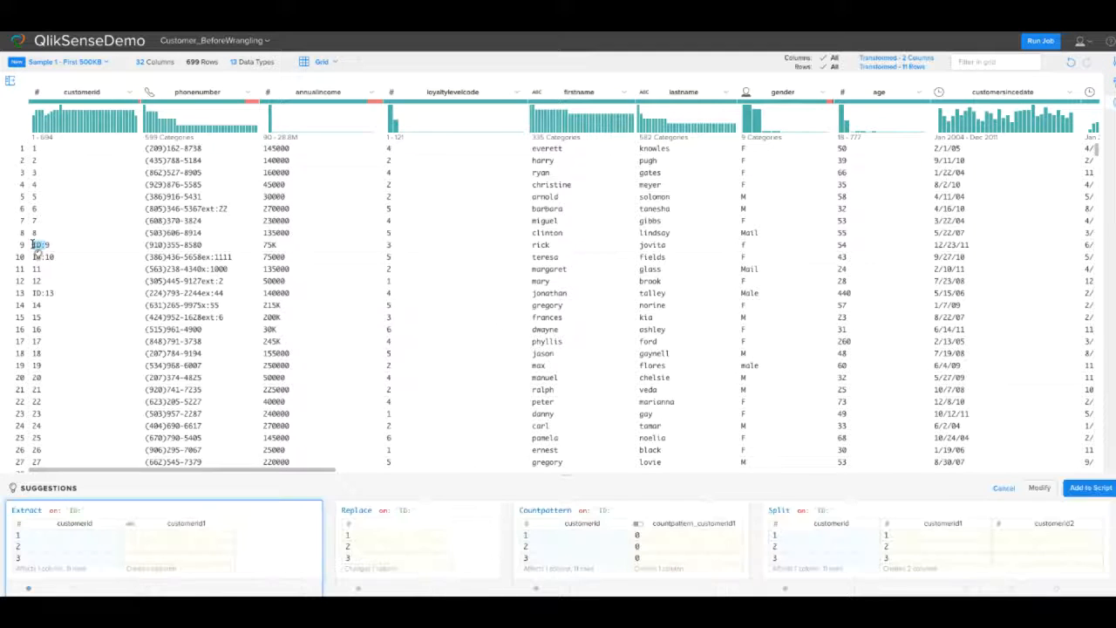
left_click(406, 541)
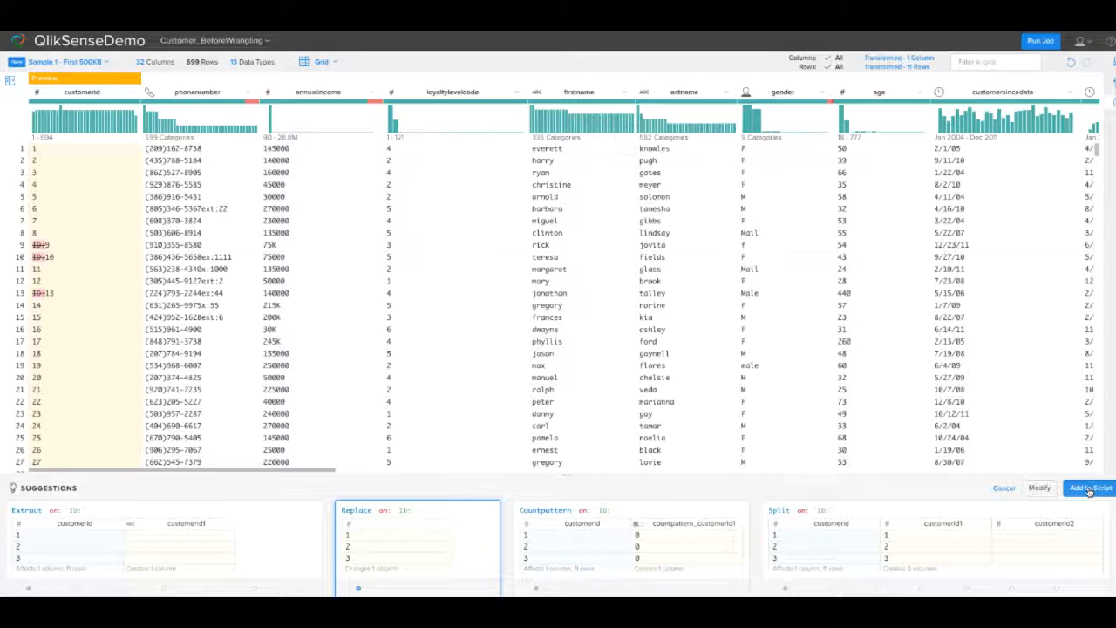
left_click(1088, 489)
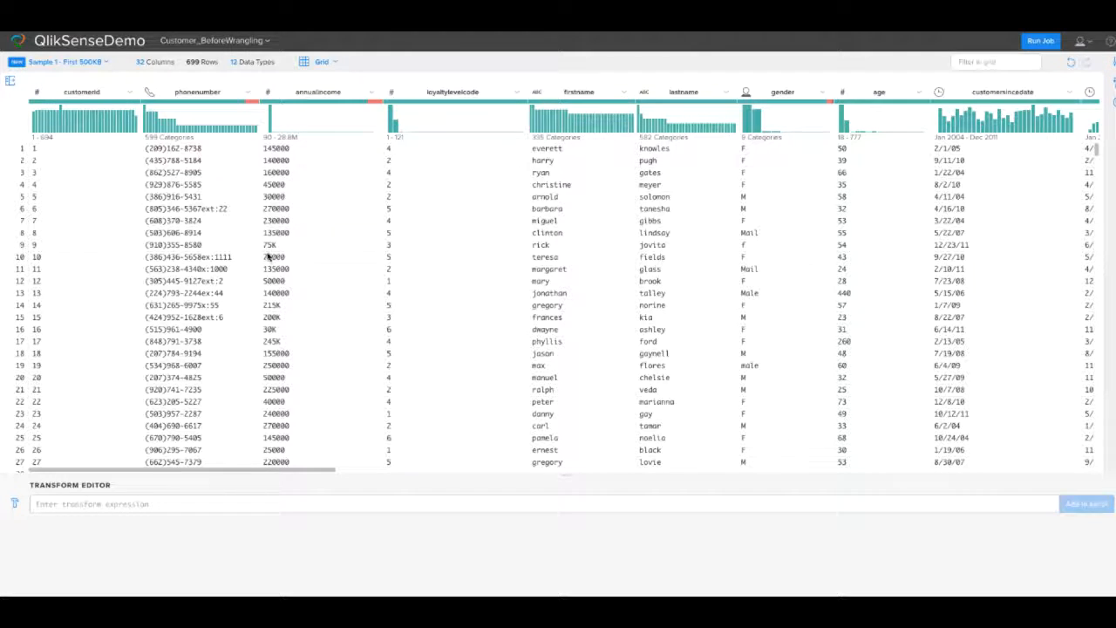
- Replace "K" with "000" in the annualincome column and add the transform to the script
left_click_drag(278, 245, 271, 245)
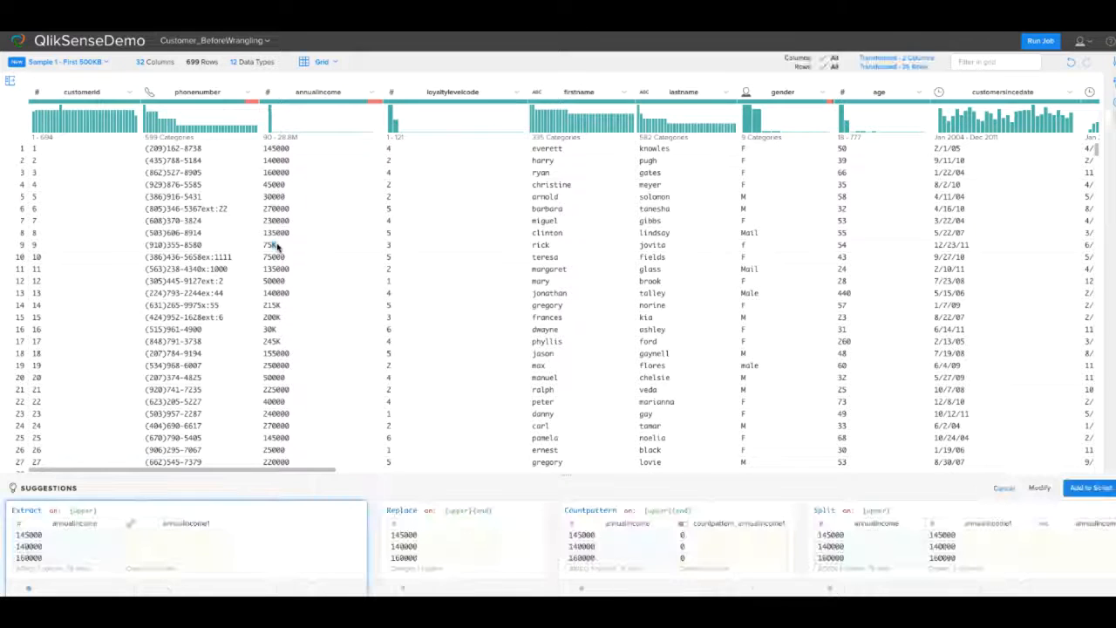
left_click(459, 560)
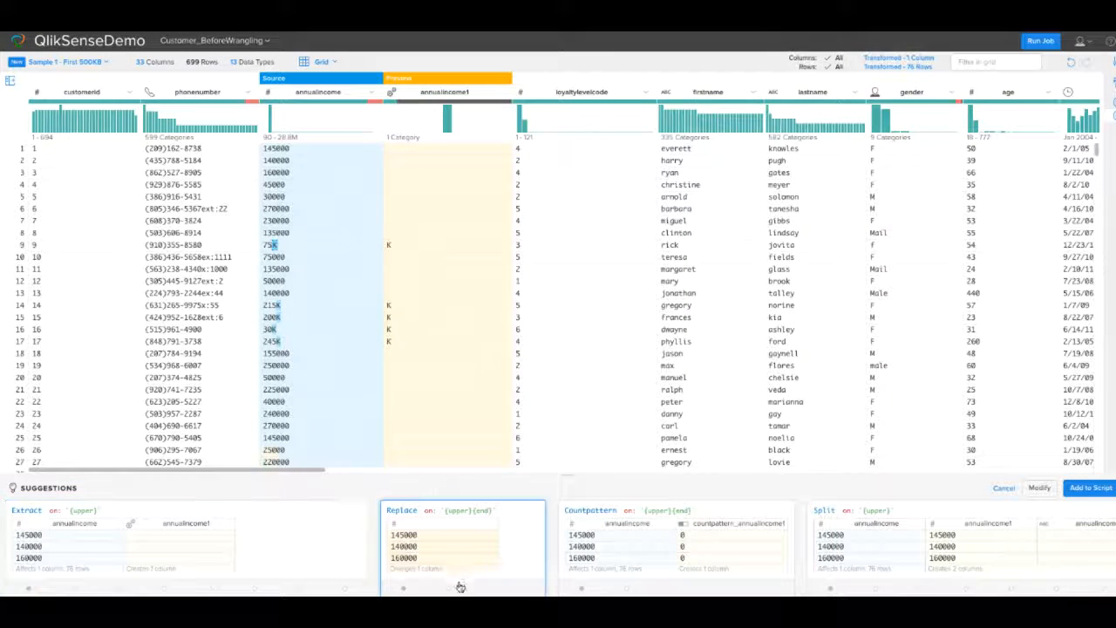
left_click(1033, 489)
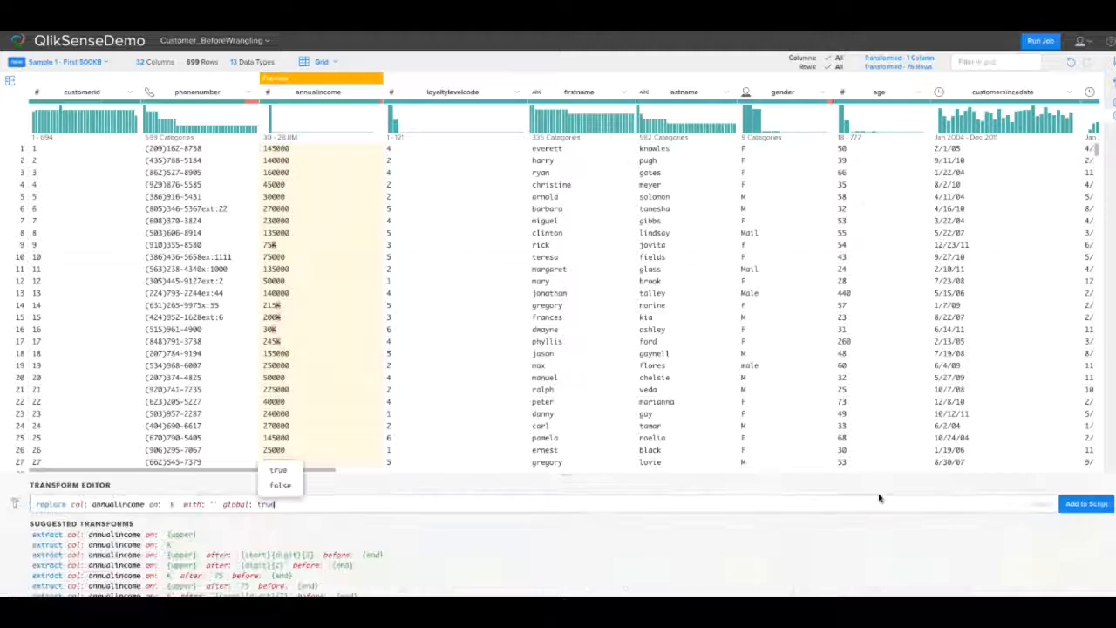
left_click(210, 503)
type("000")
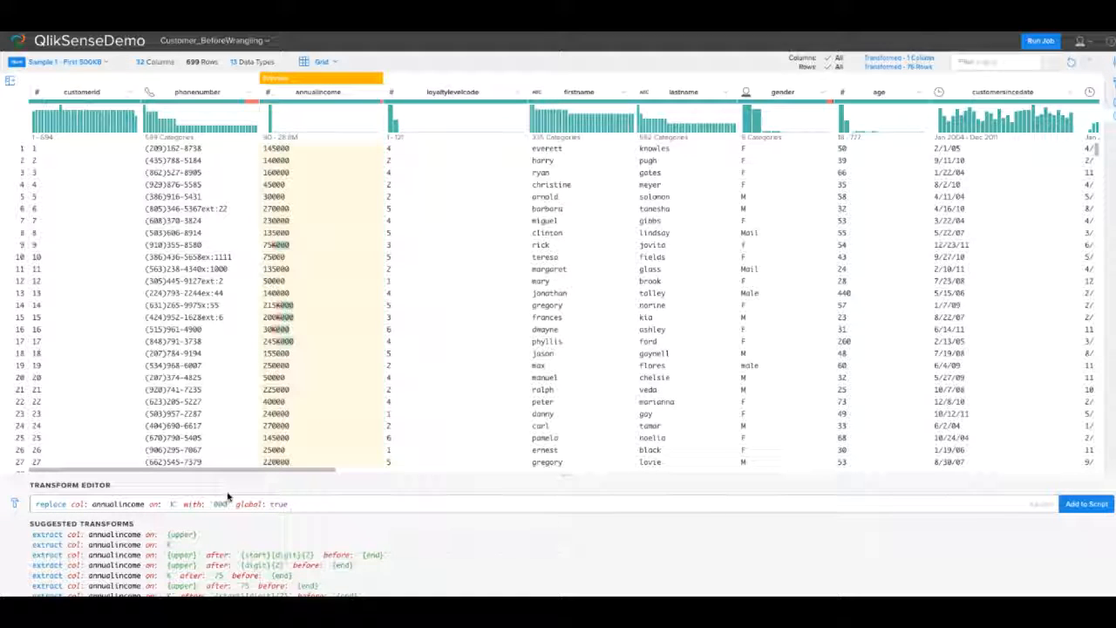
left_click(1087, 504)
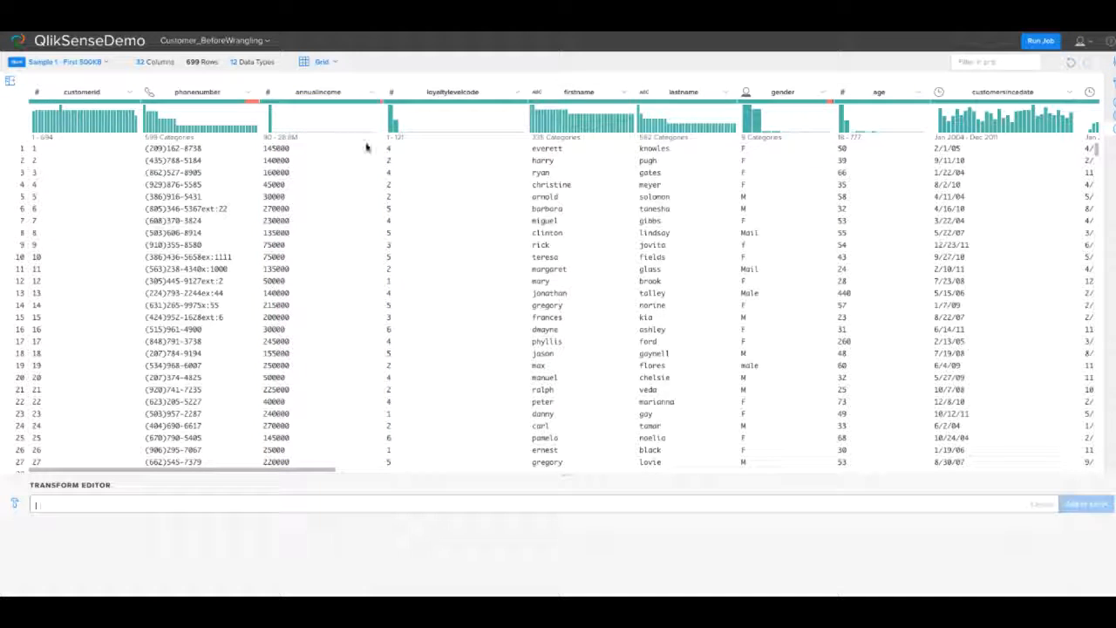
- Review the column details of annualincome and delete the rows with mismatched values, adding the transform to the script
left_click(381, 102)
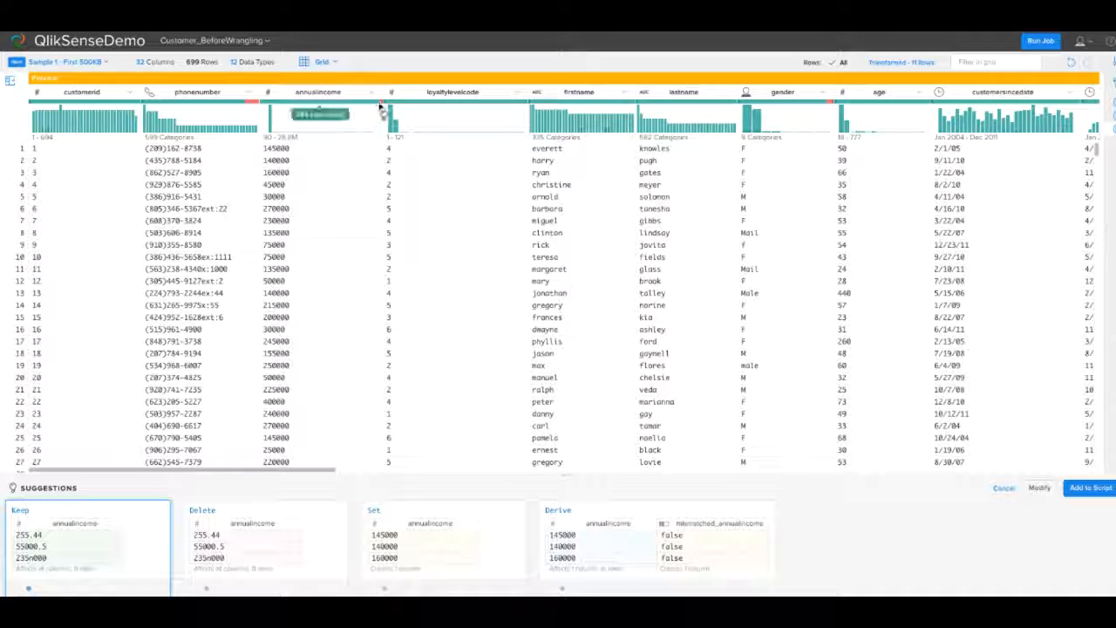
left_click(372, 92)
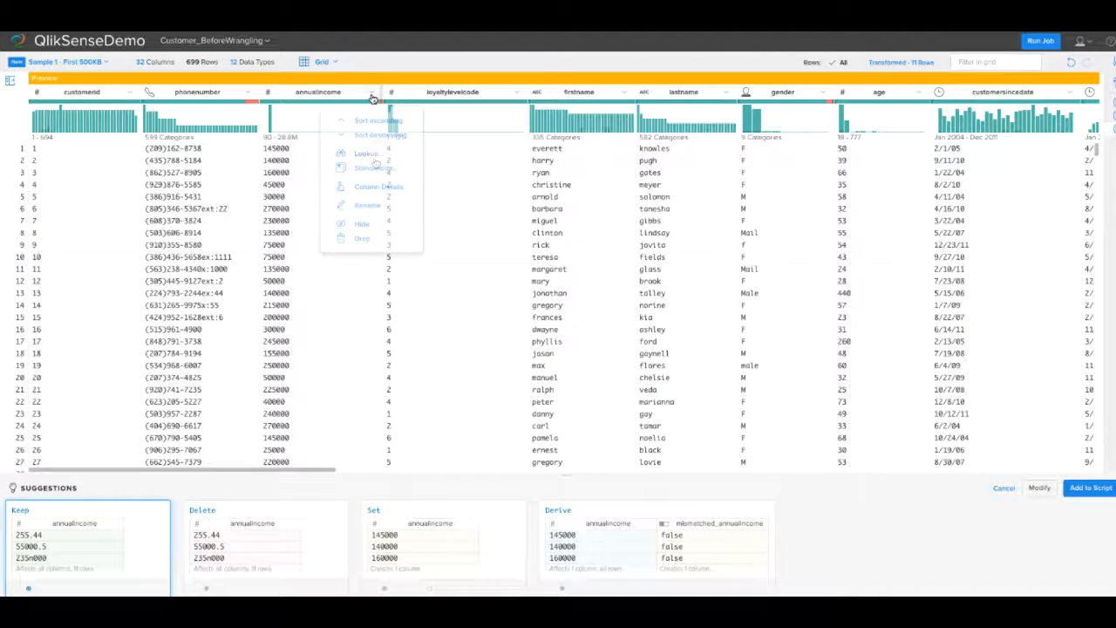
left_click(367, 186)
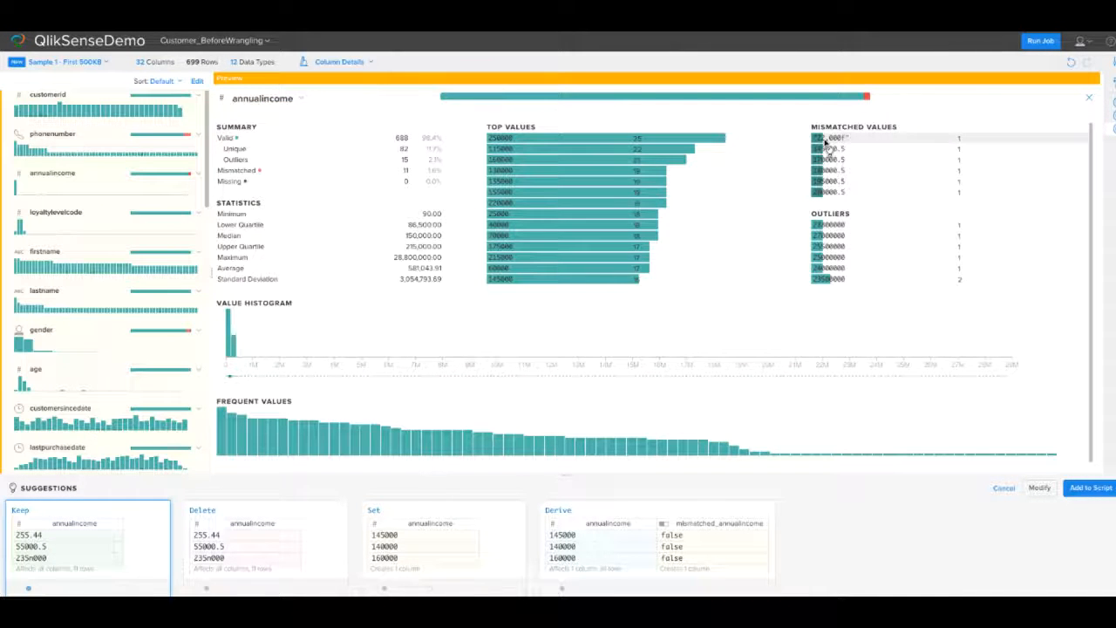
mouse_move(870, 102)
left_click(328, 543)
left_click(1091, 487)
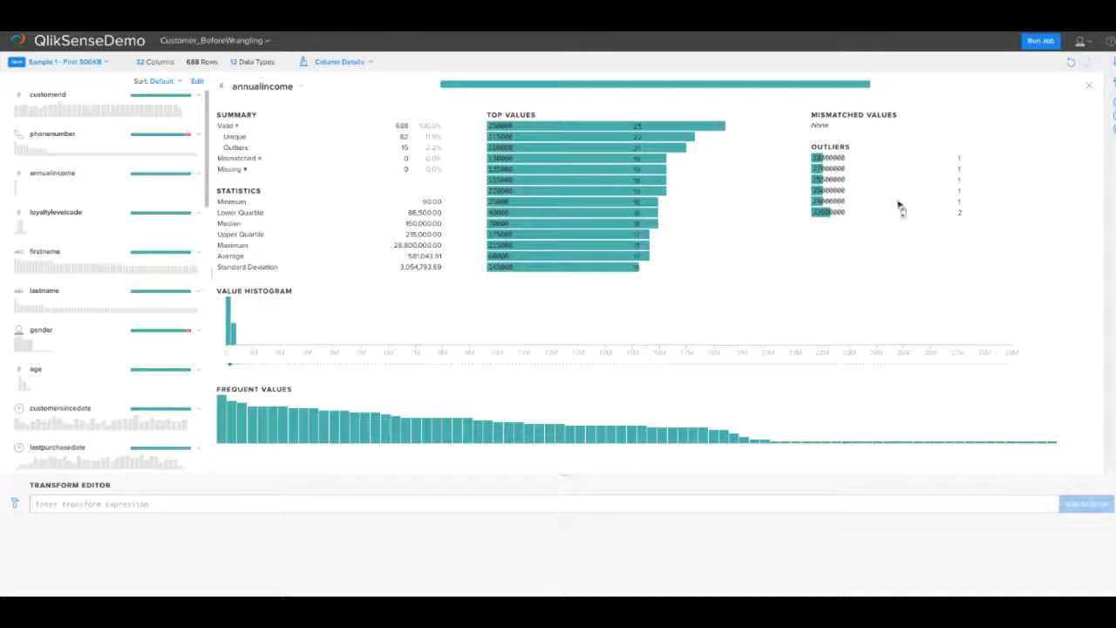
left_click(1087, 84)
- Run a lookup on the loyaltylevelcode column against the LoyalLookup dataset to bring in the loyalty level names
scroll(648, 247, "right", 3)
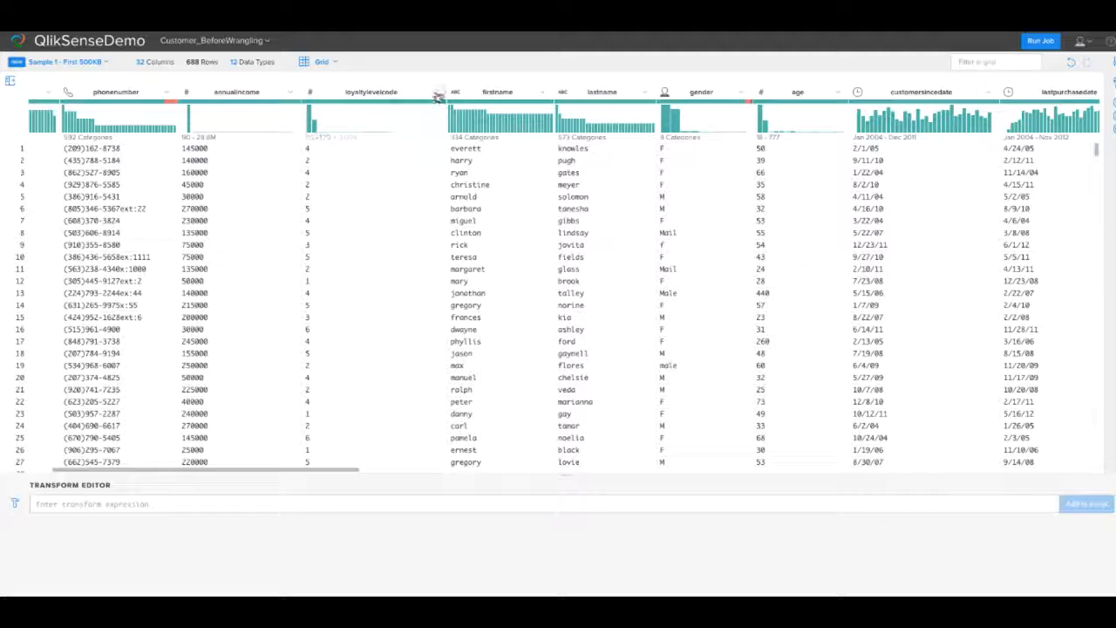
left_click(438, 92)
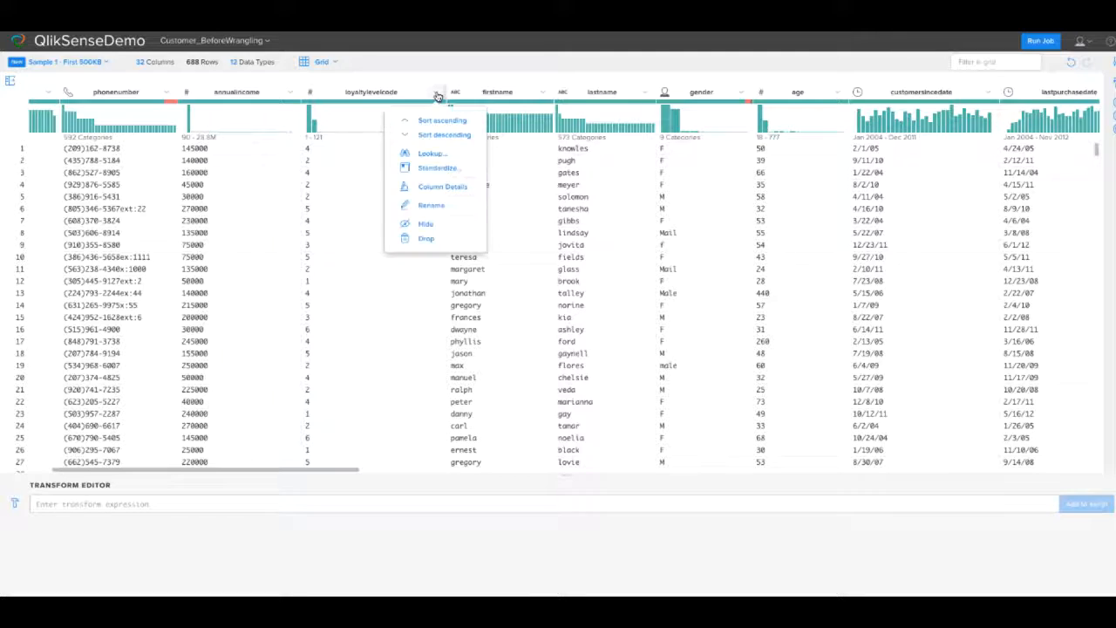
left_click(427, 153)
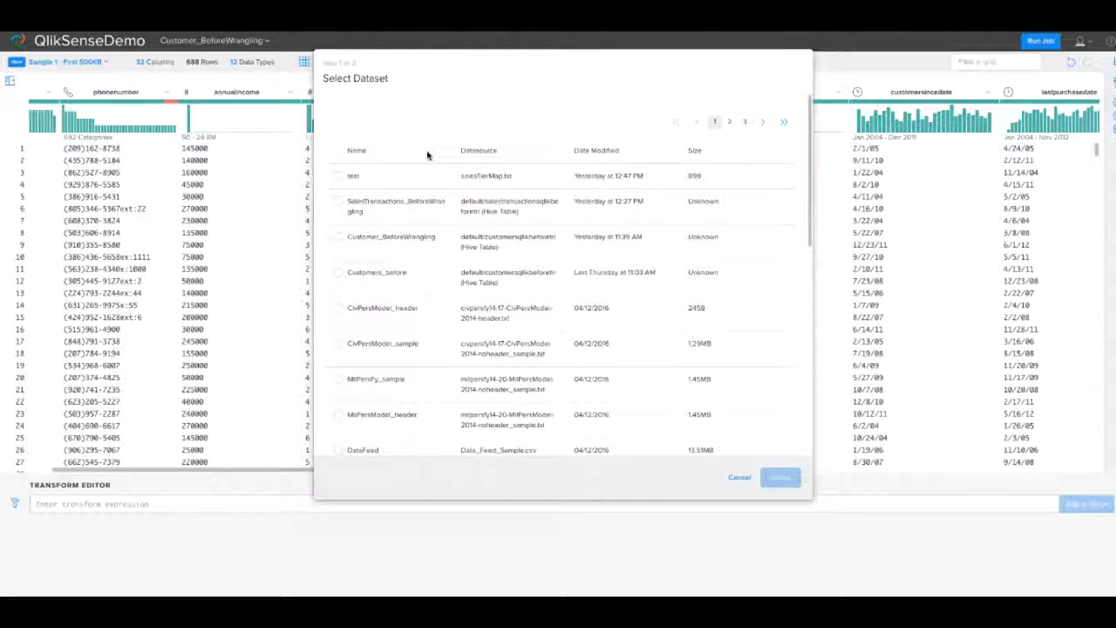
scroll(453, 307, "down", 2)
scroll(453, 307, "down", 8)
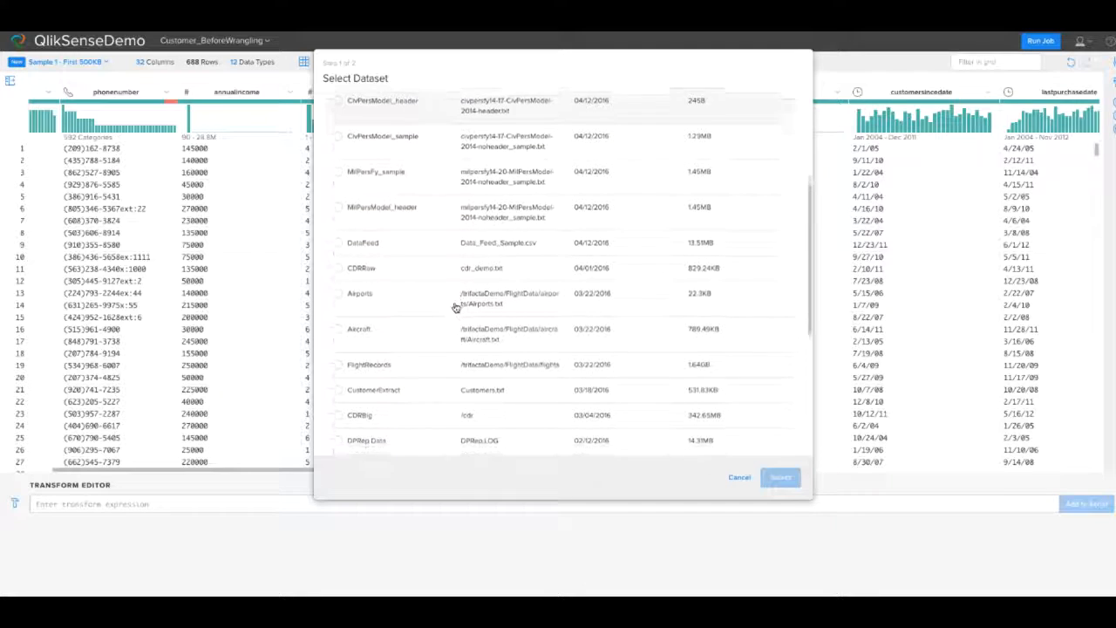
scroll(455, 309, "down", 2)
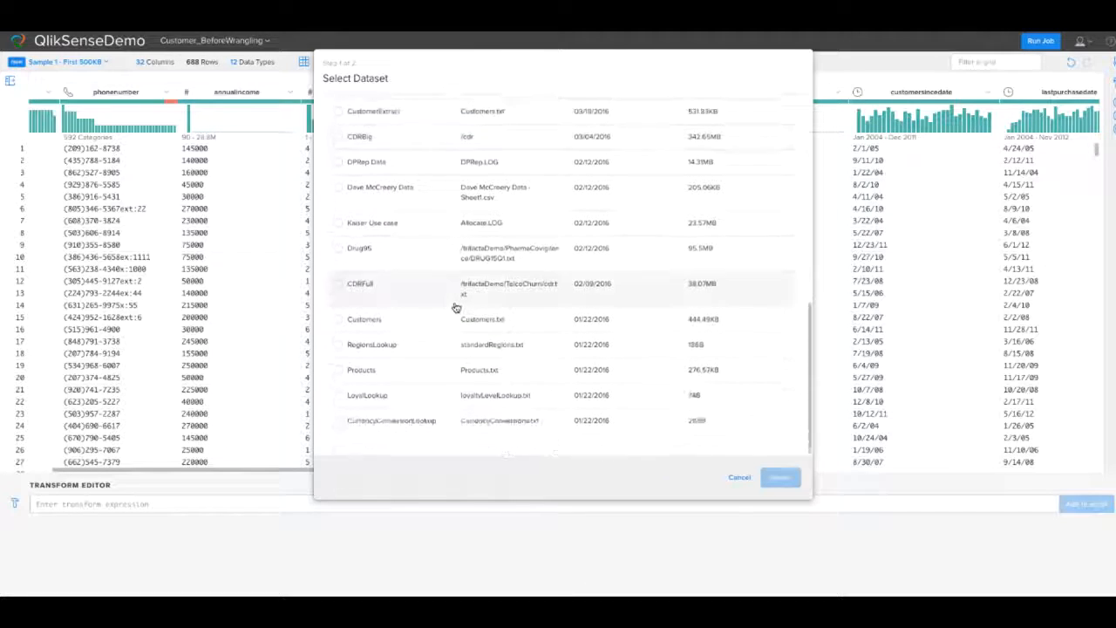
left_click(362, 396)
left_click(780, 477)
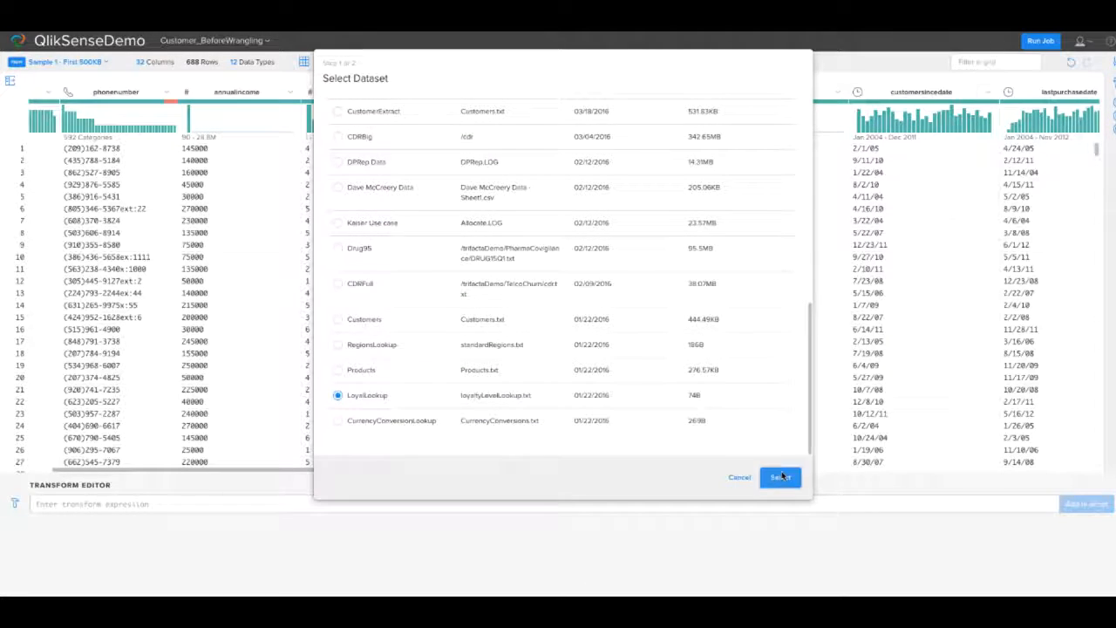
left_click(757, 179)
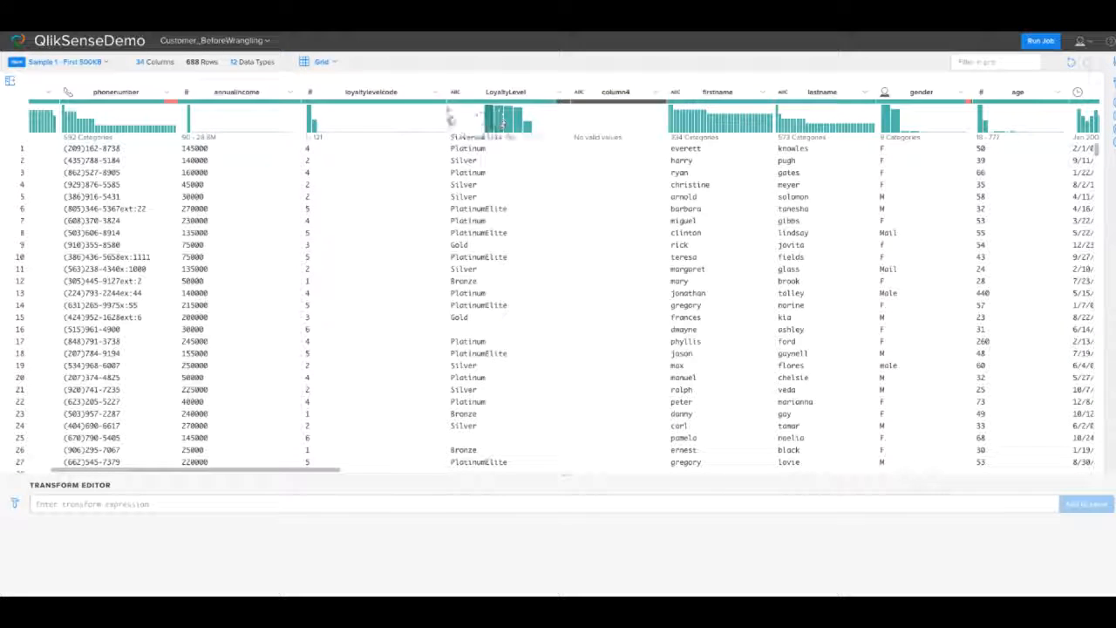
- Drop the loyaltylevelcode column and the empty column4 from the dataset
scroll(435, 101, "right", 1)
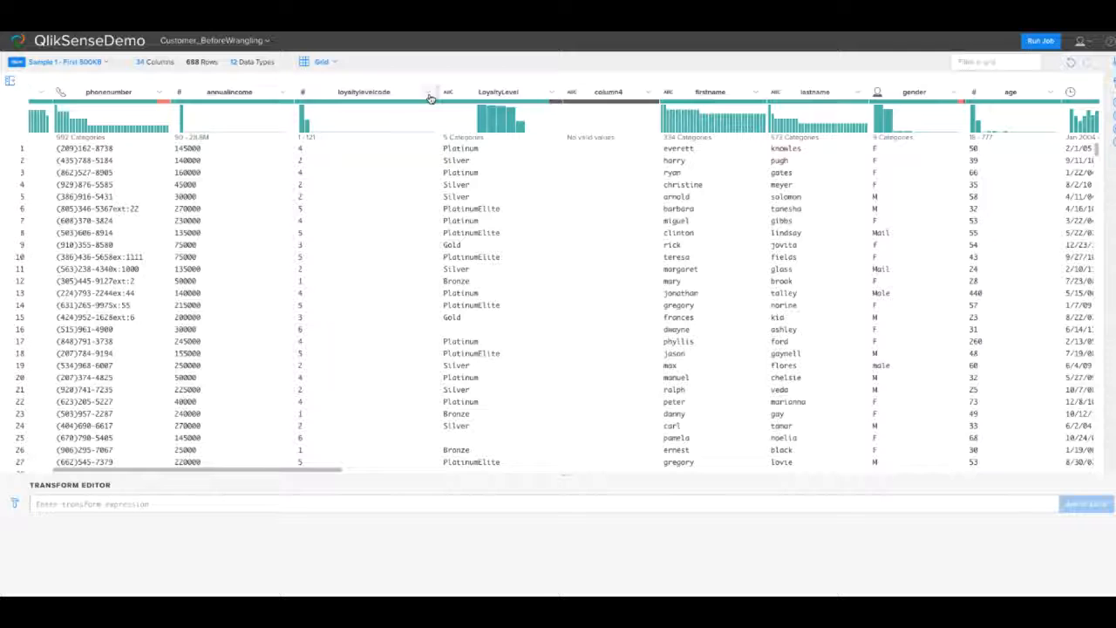
left_click(426, 94)
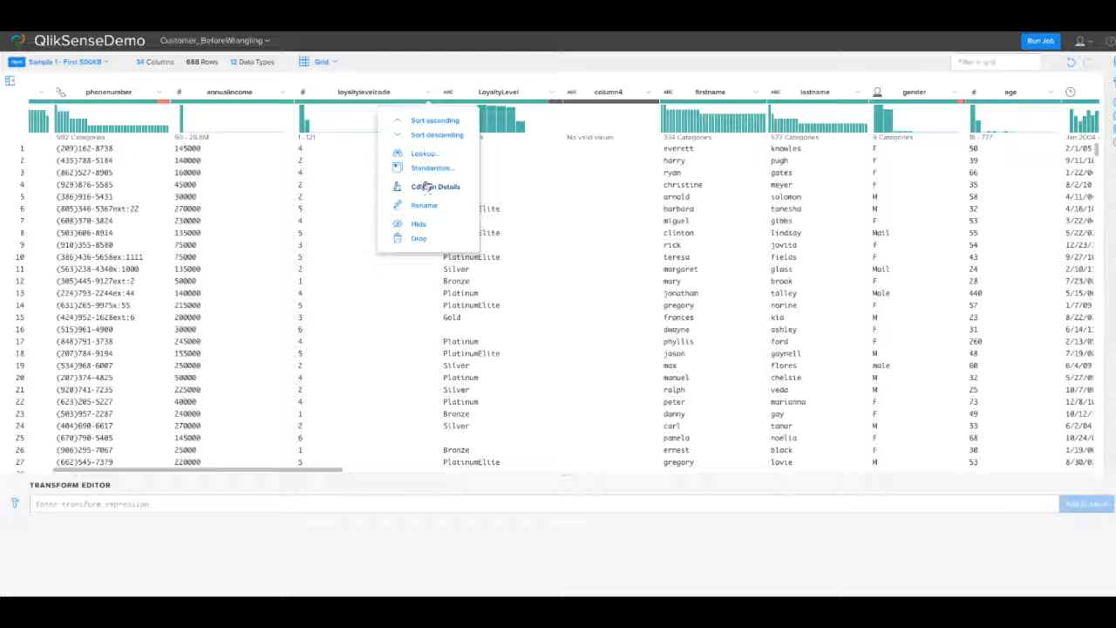
left_click(419, 238)
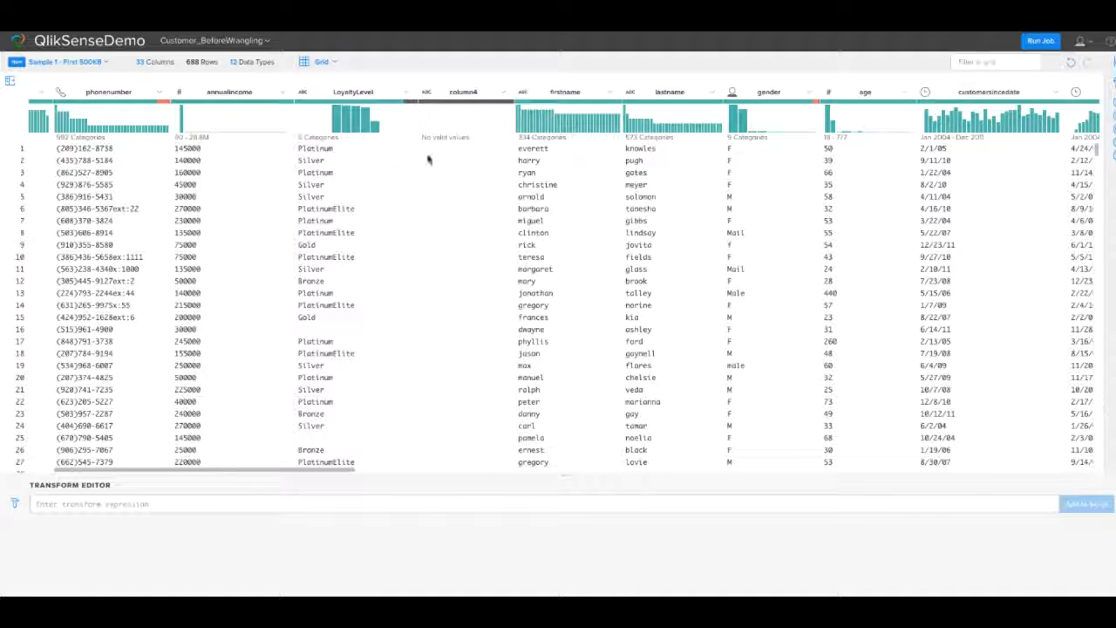
left_click(503, 92)
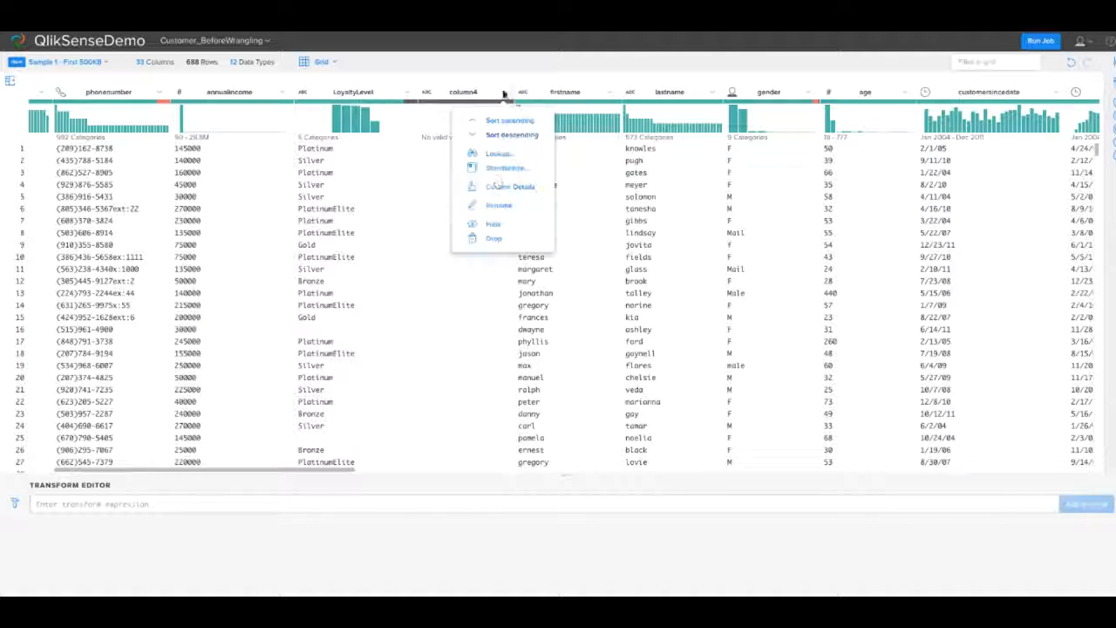
left_click(491, 240)
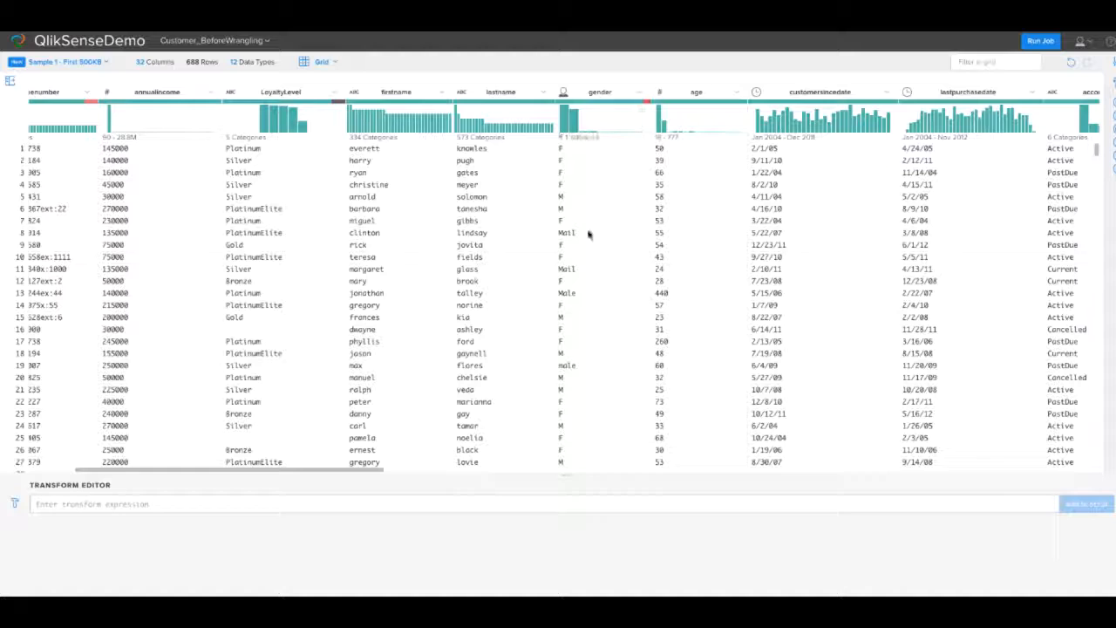
- Replace "Mail" with "Male" in the gender column and add the transform to the script
left_click_drag(579, 235, 555, 236)
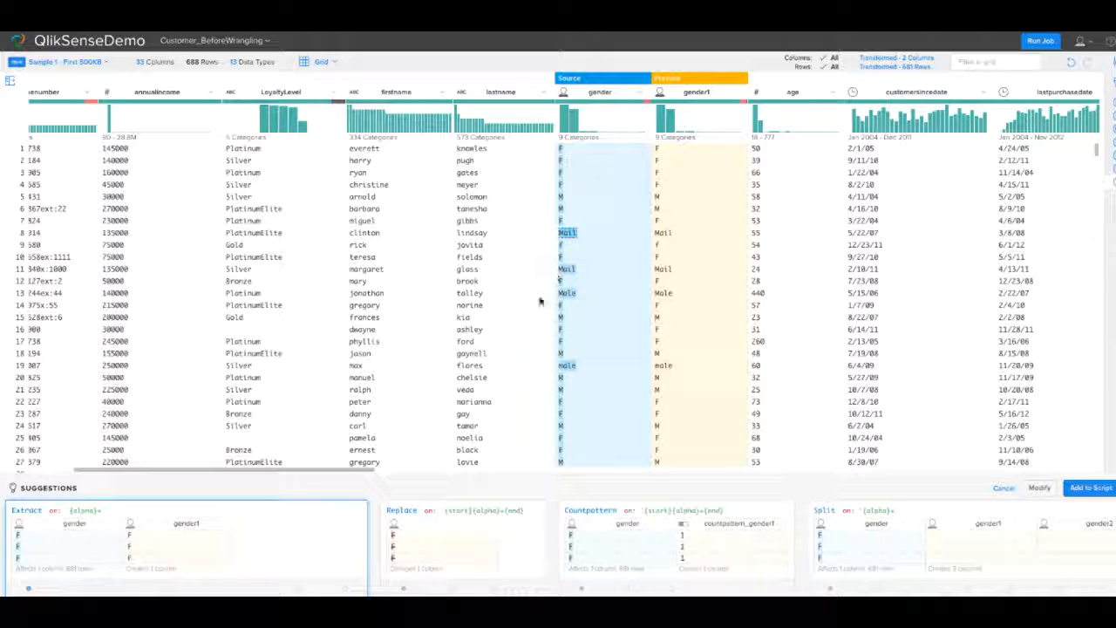
left_click(452, 579)
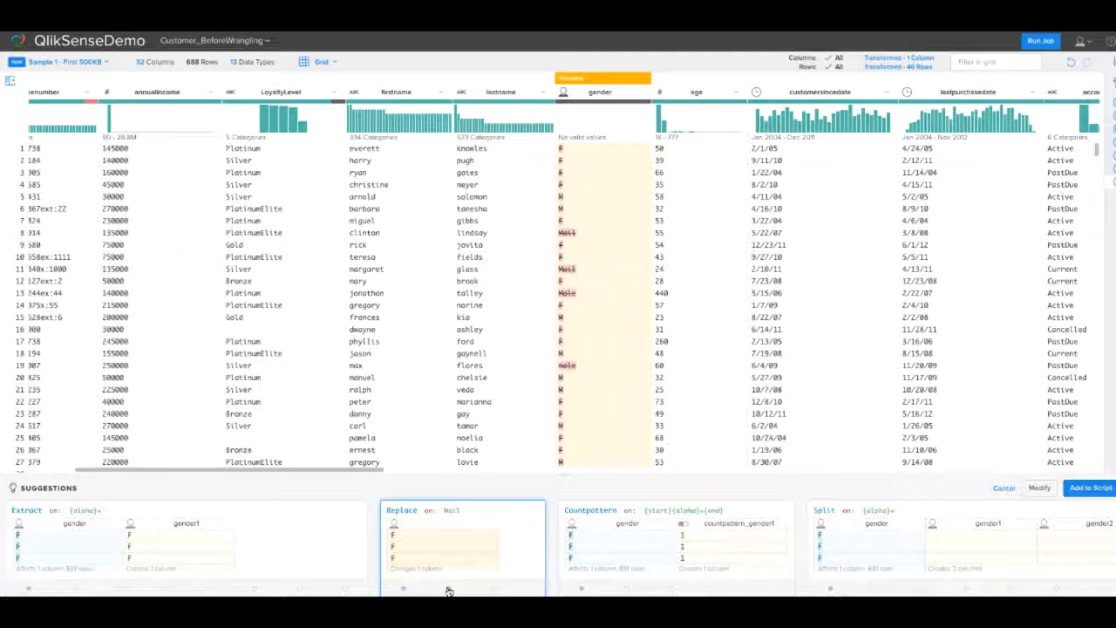
left_click(1031, 489)
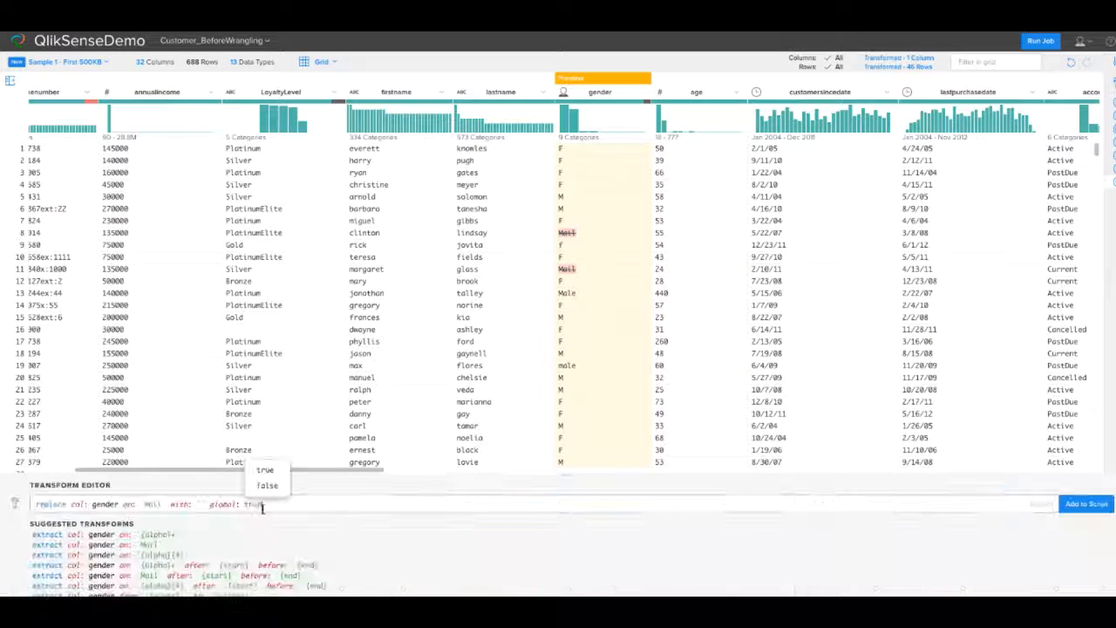
left_click(199, 503)
type("Male")
left_click(1084, 504)
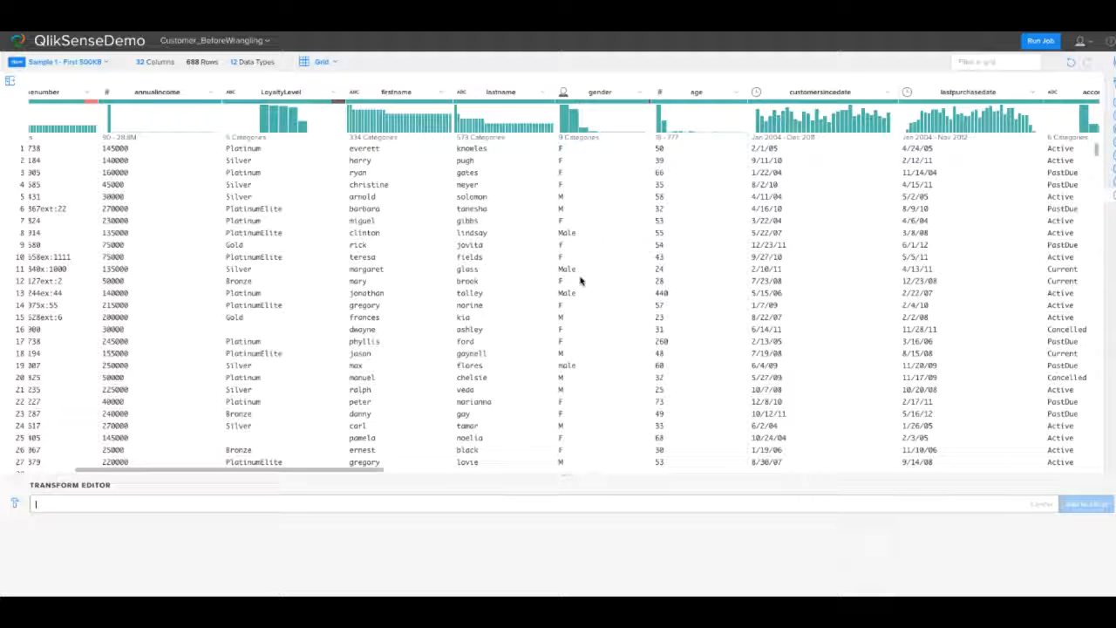
- Open the column details of age and select the first value in its list of outliers
left_click(737, 91)
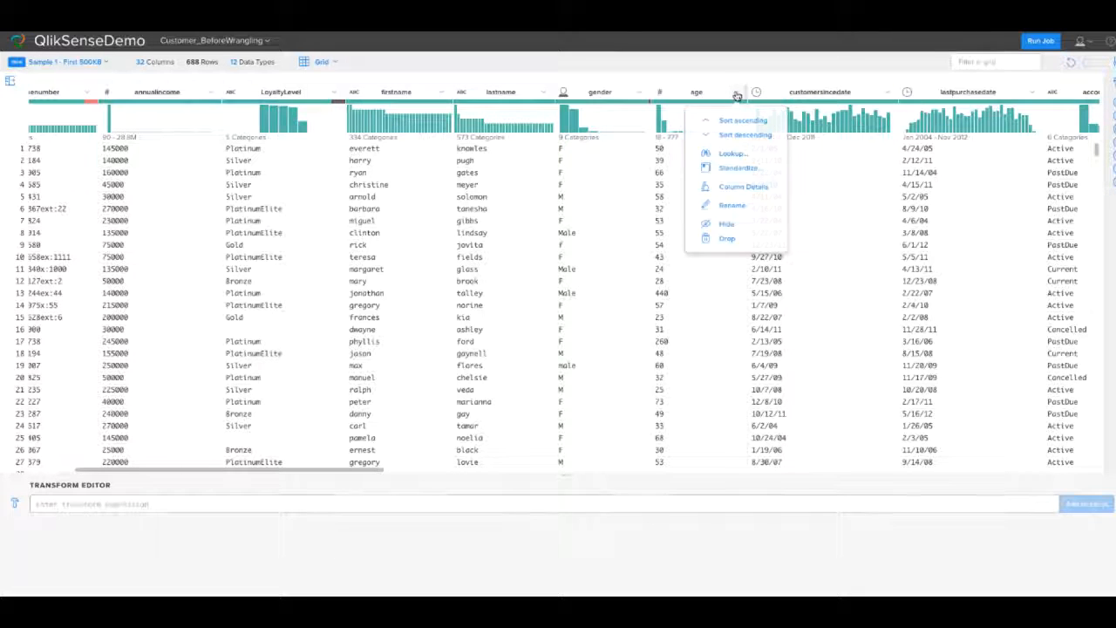
left_click(755, 189)
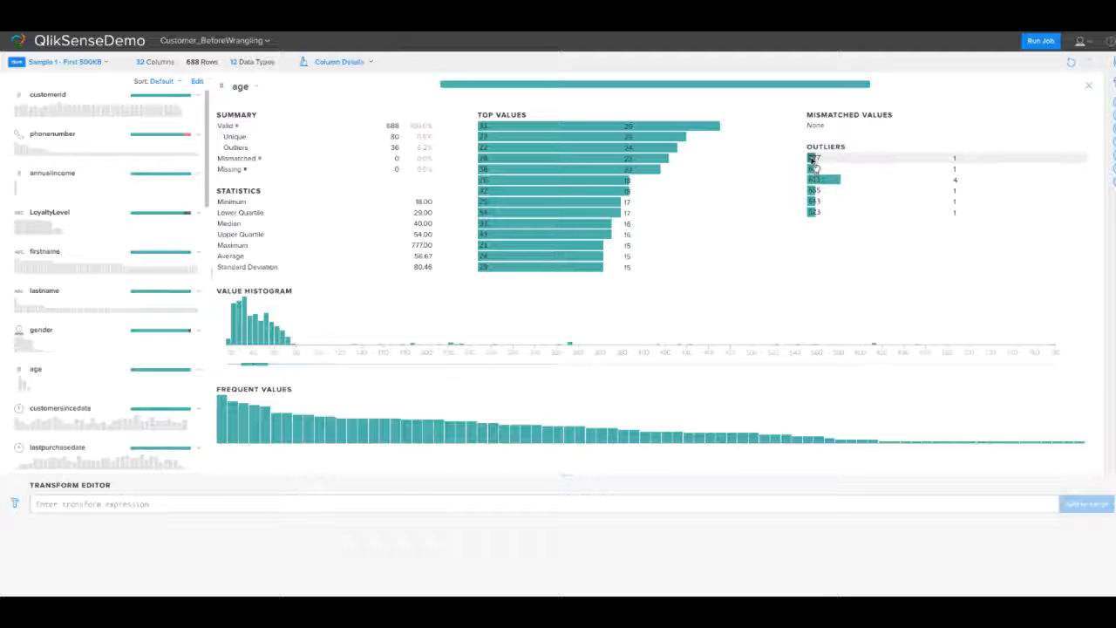
left_click(811, 160)
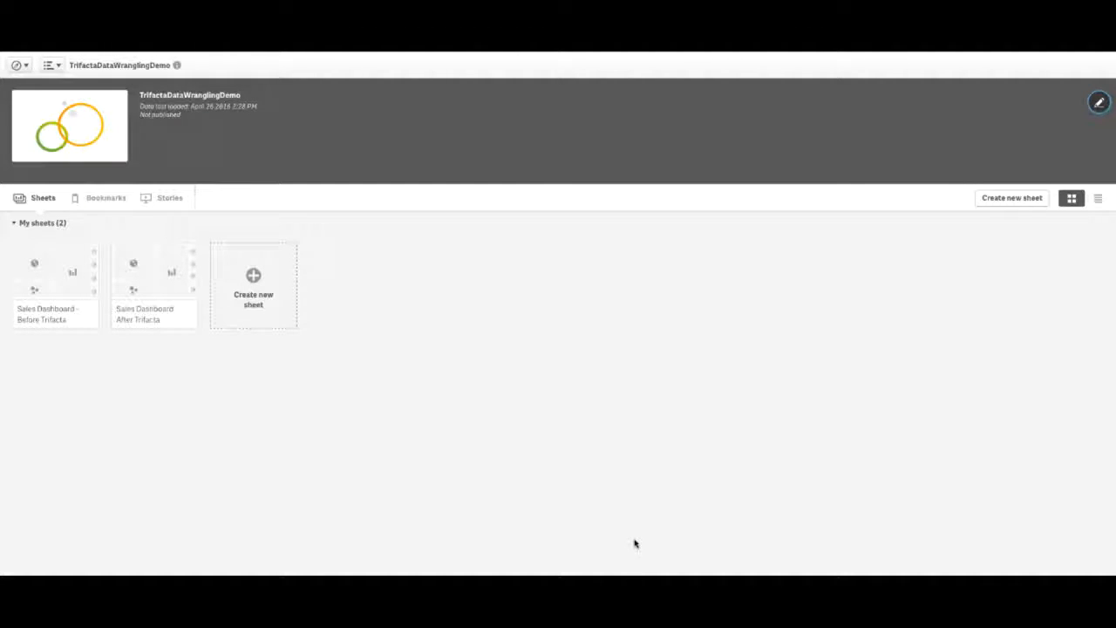
- In Qlik Sense, open the Sales Dashboard After Trifacta sheet and filter it to age bucket 18-25 and income bucket 50K-75K
left_click(157, 281)
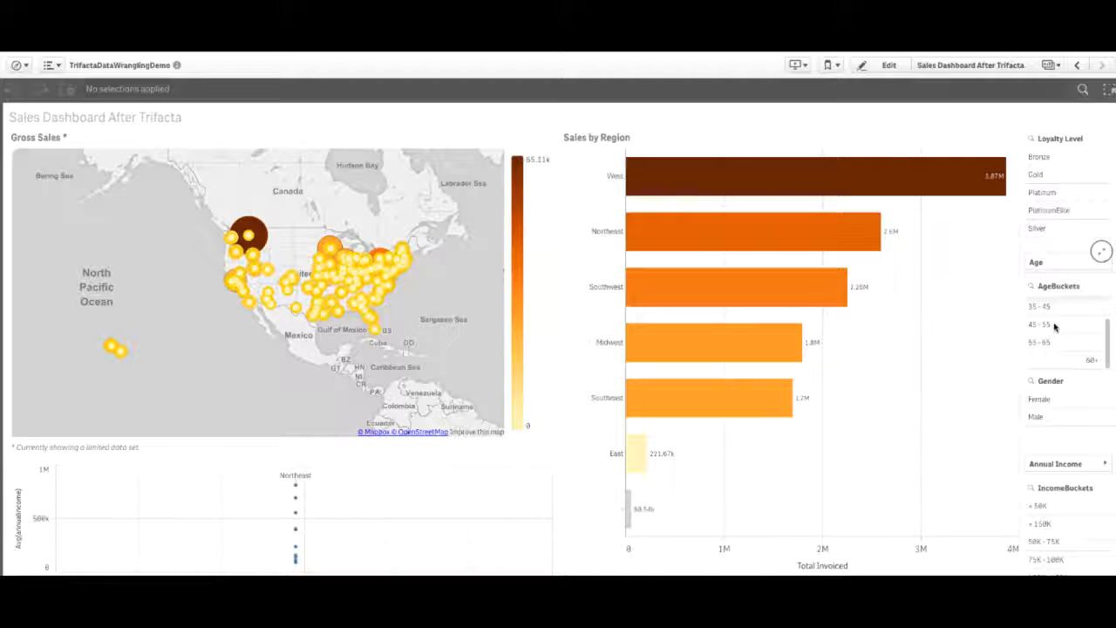
left_click(1040, 305)
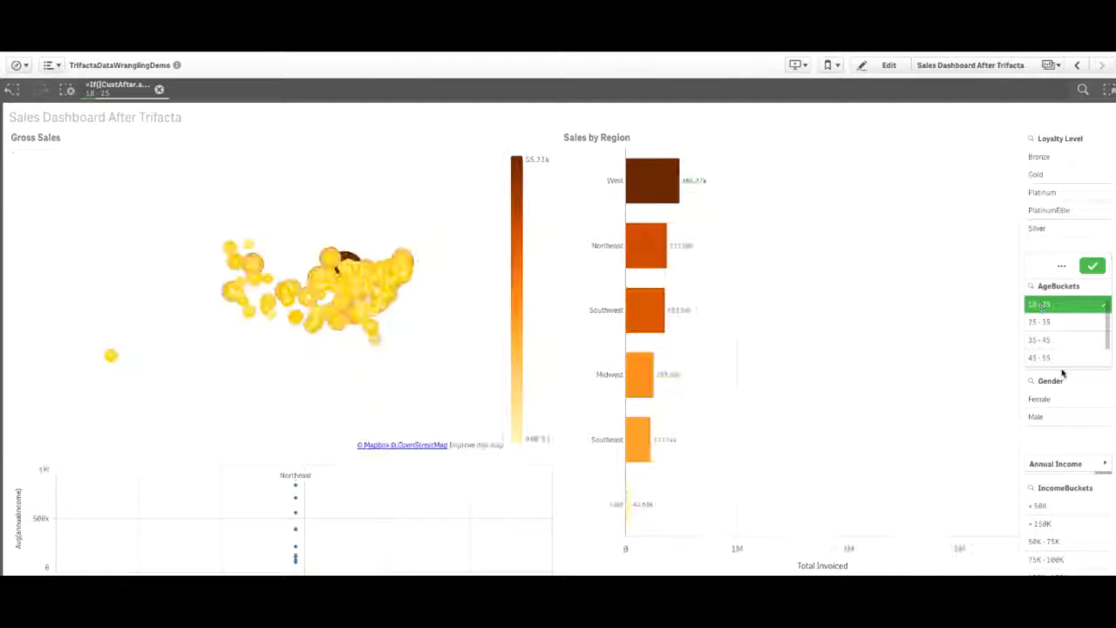
left_click(1045, 543)
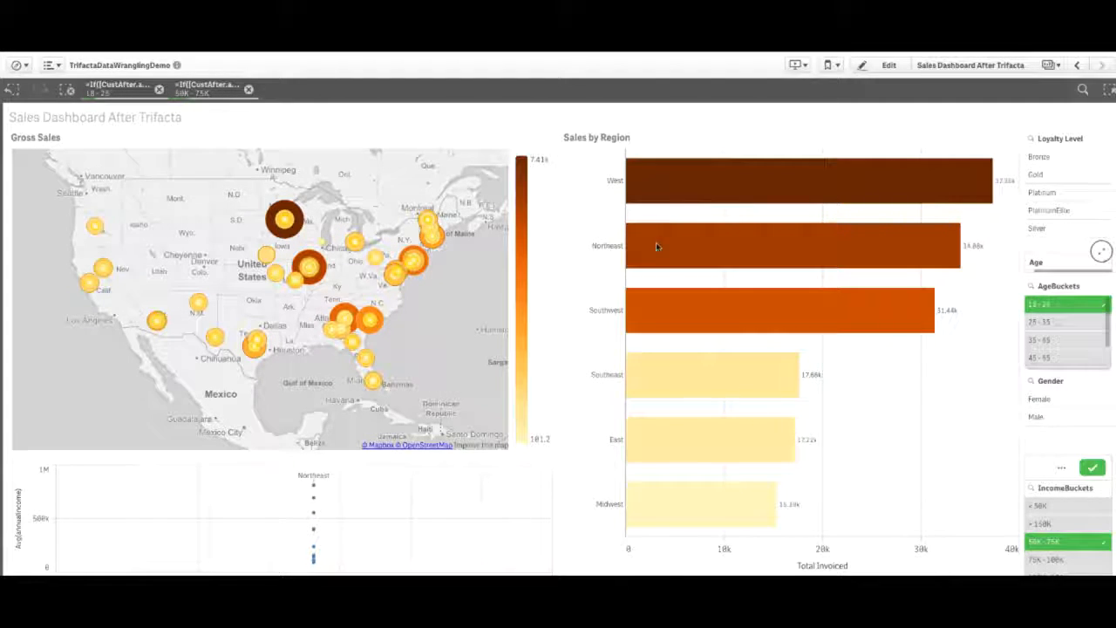
mouse_move(657, 250)
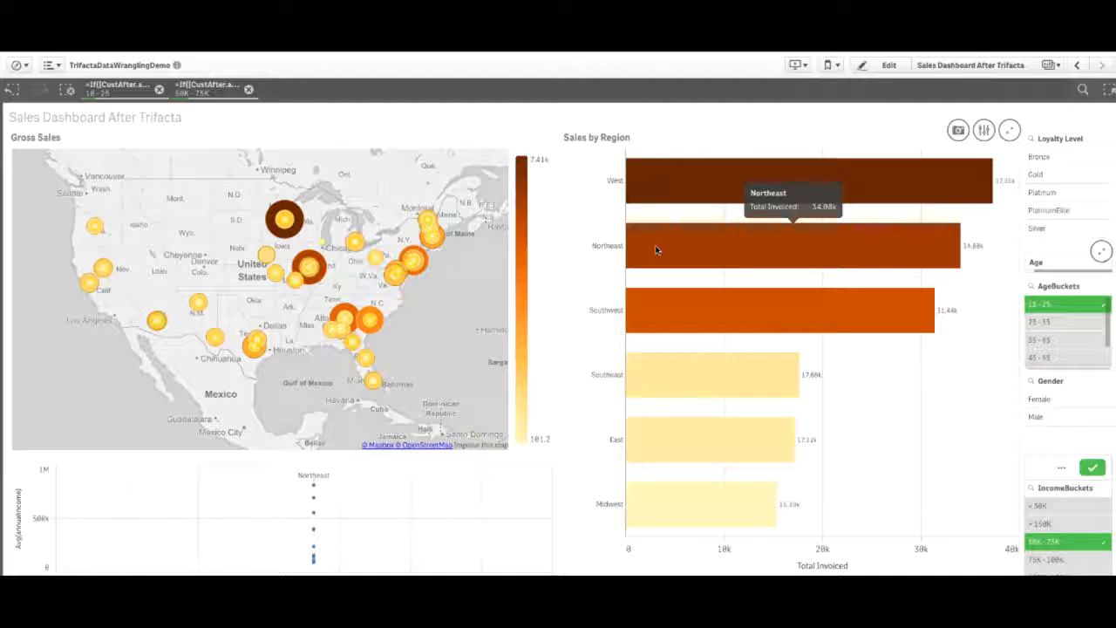